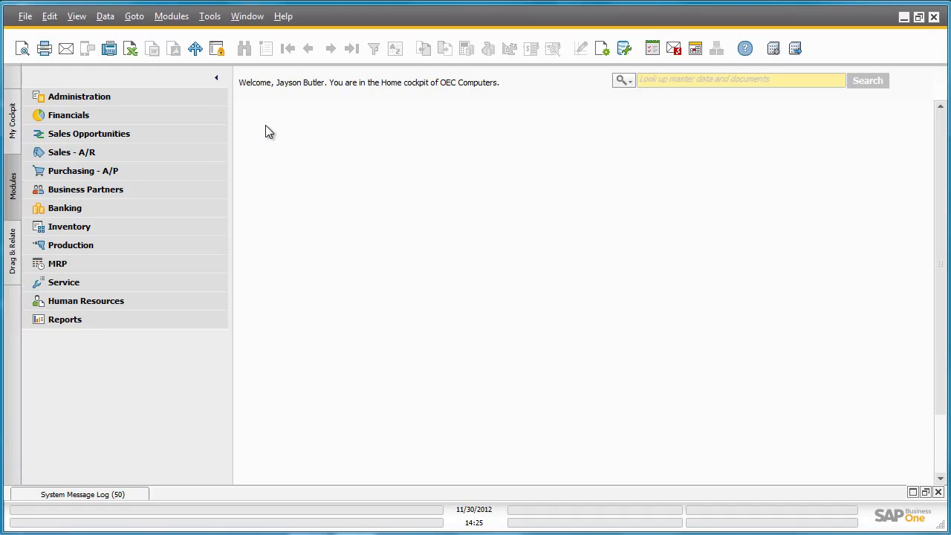
Start a new sales order and choose Parameter Technology as the customer
click(198, 153)
click(175, 137)
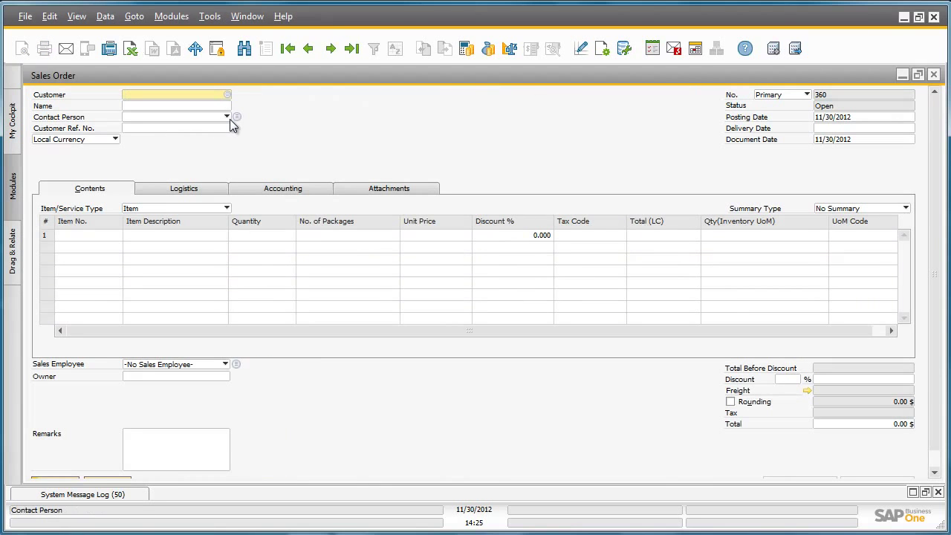
click(227, 95)
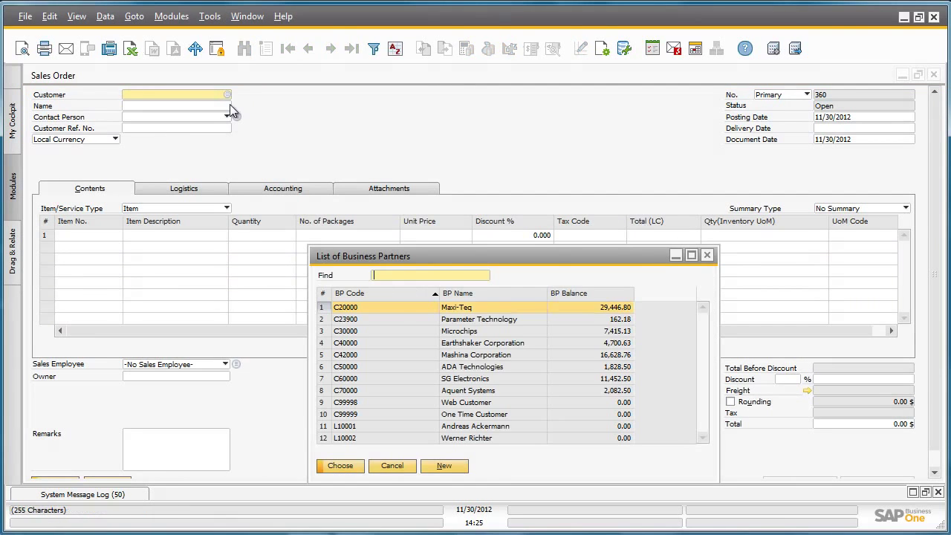
double_click(416, 318)
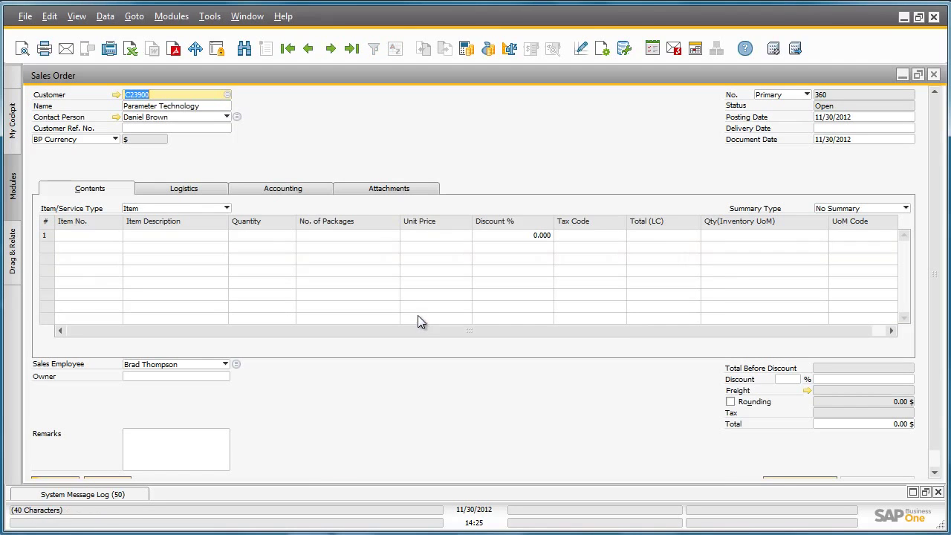
Set the sales order's delivery date to December 7, 2012
click(880, 129)
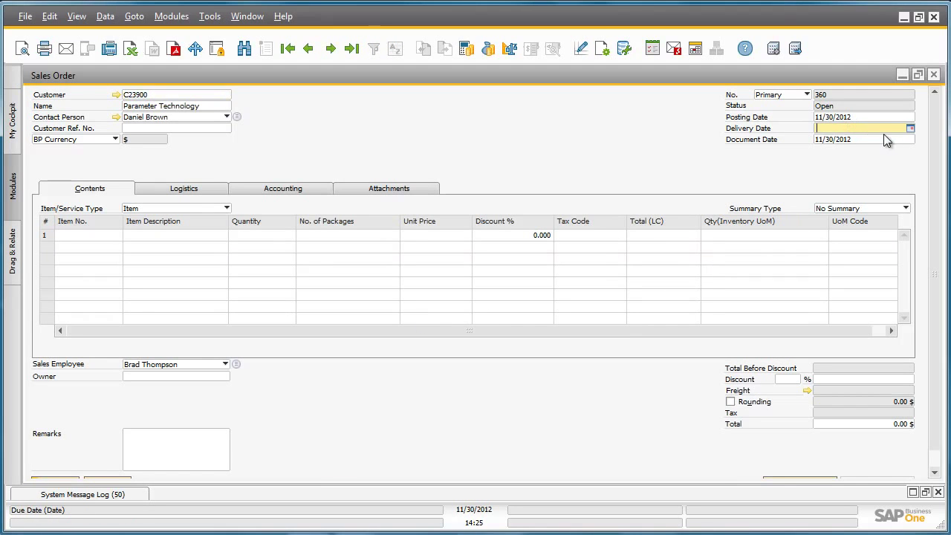
click(913, 128)
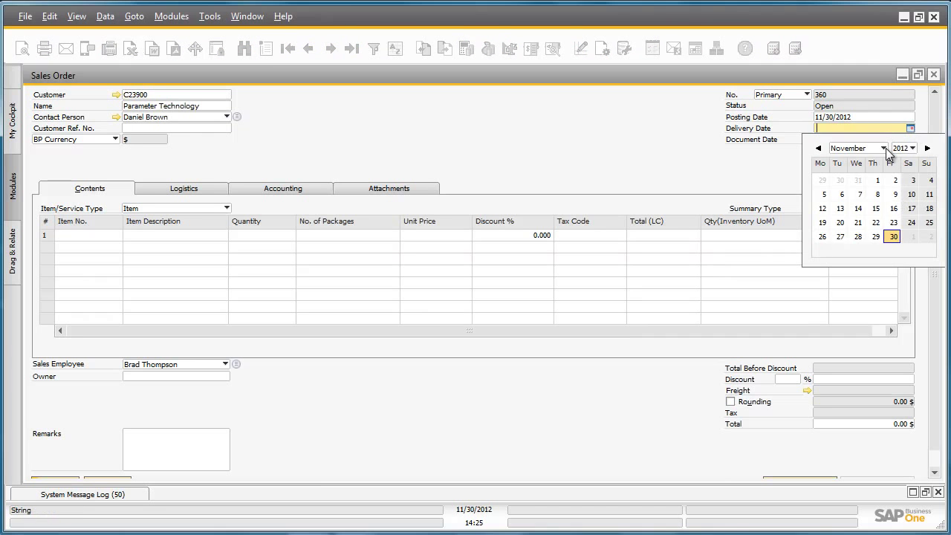
click(883, 148)
click(870, 291)
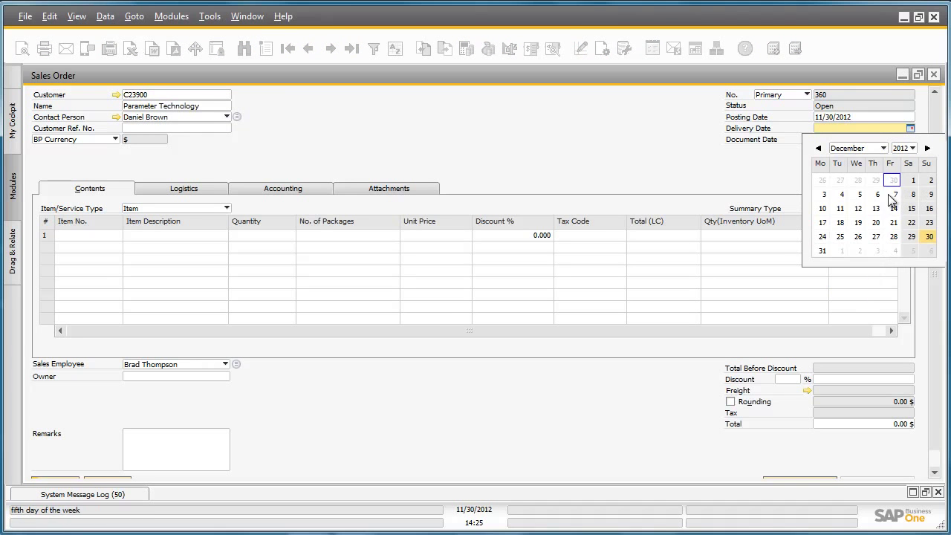
click(894, 196)
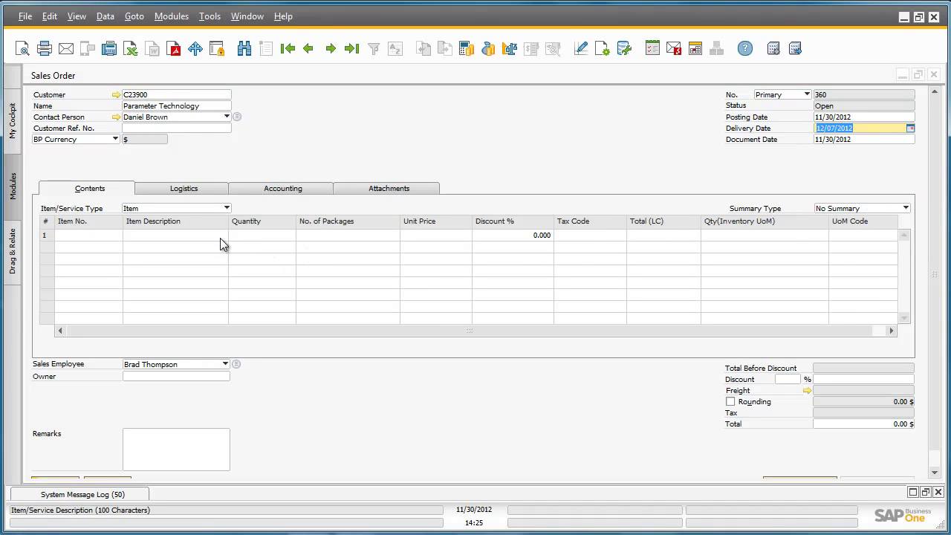
Sort the item list by description, search for "Print", and add Printer Paper A4 White to the first order row
click(114, 236)
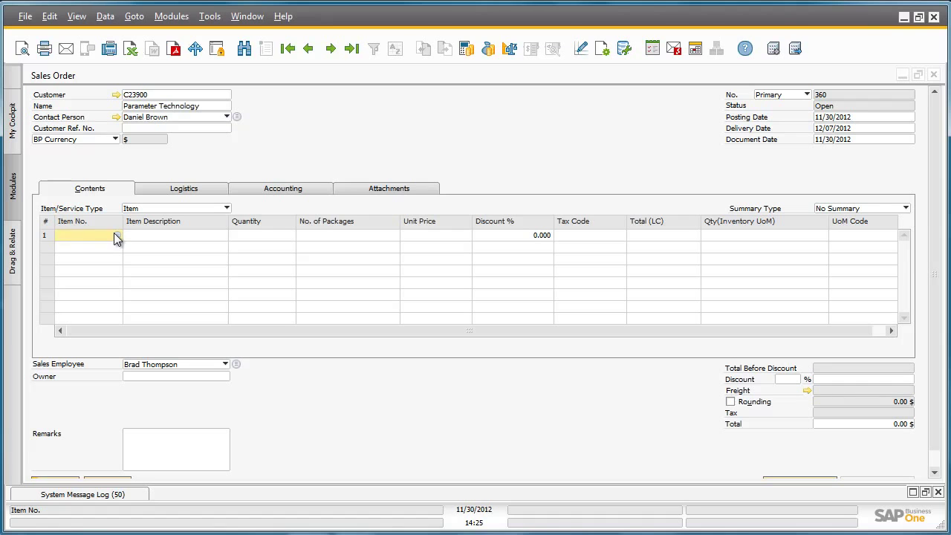
click(117, 235)
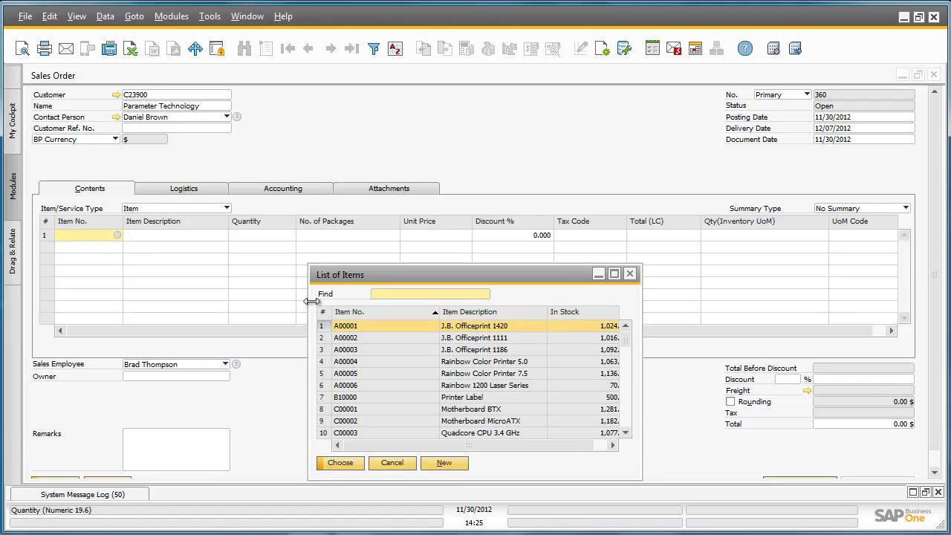
double_click(522, 312)
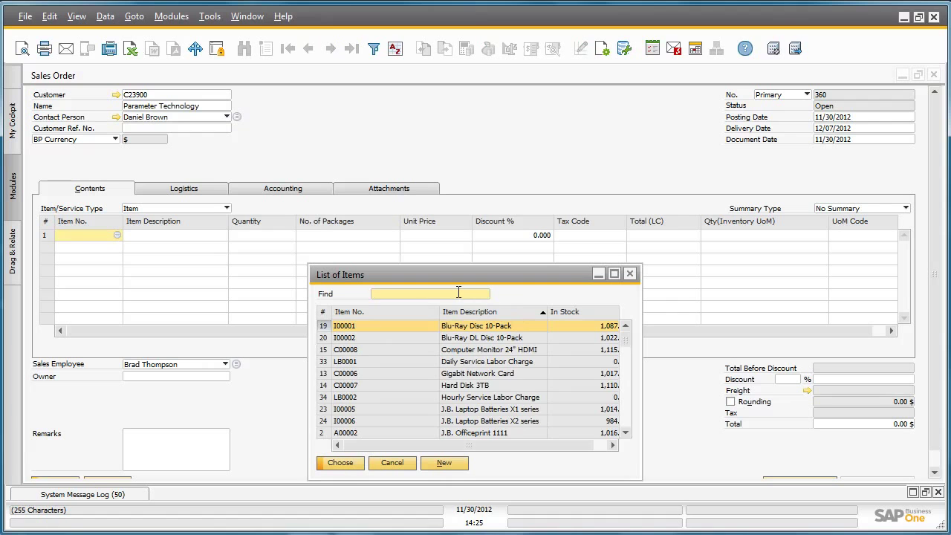
text(Print)
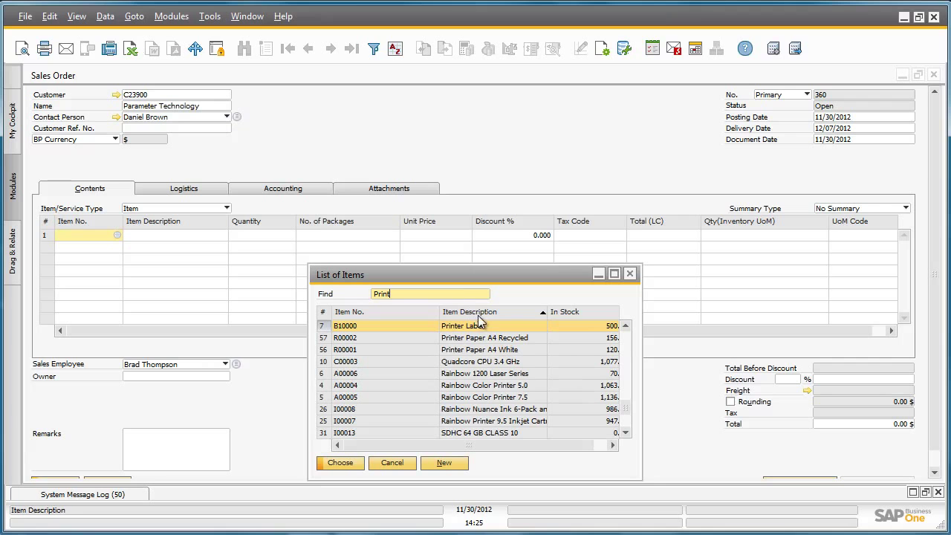
click(498, 351)
double_click(499, 351)
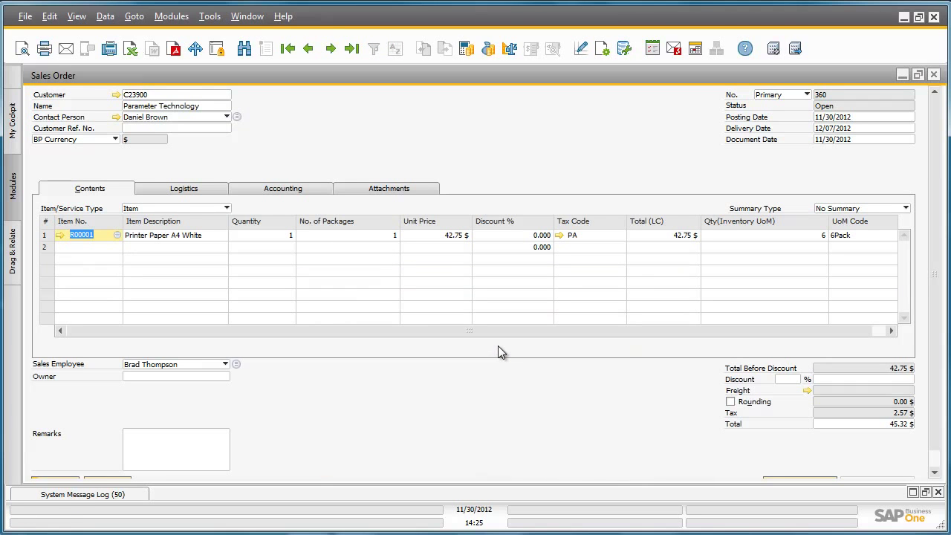
Change the unit of measure for the Printer Paper A4 White row to Carton
click(863, 234)
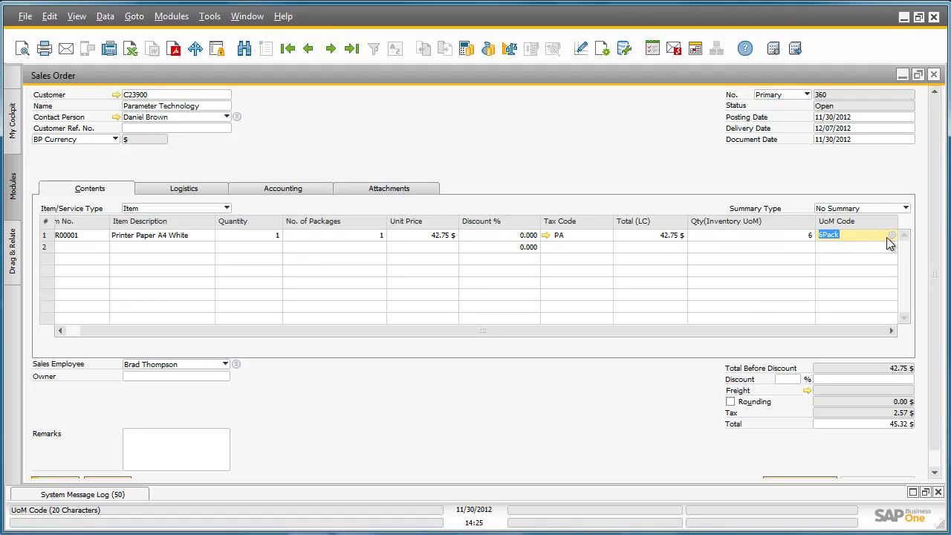
click(891, 235)
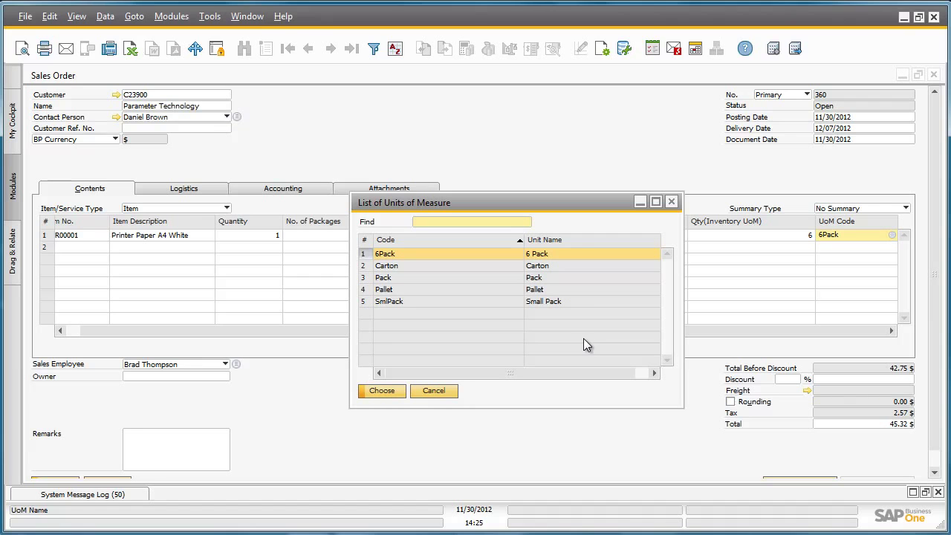
double_click(406, 269)
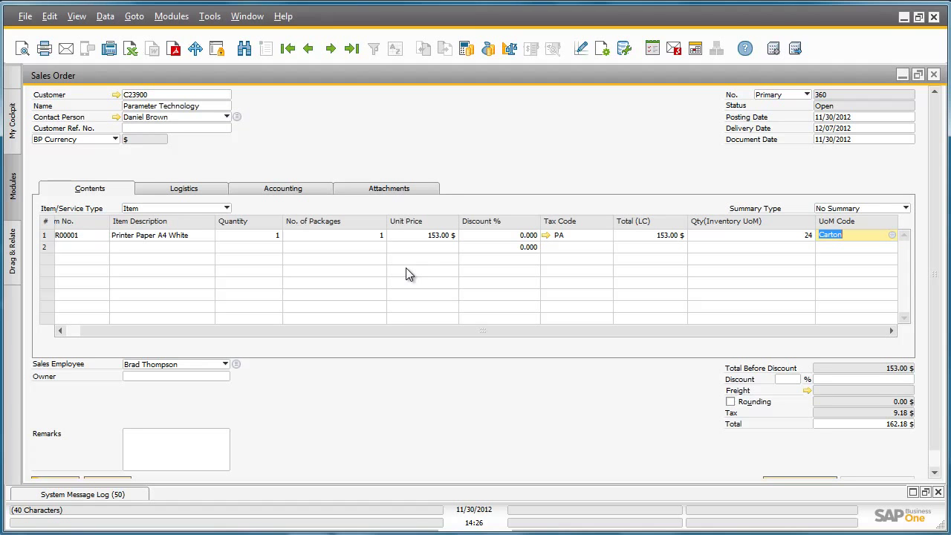
Check the Available-to-Promise inventory status of the printer paper row, then return to the order
right_click(306, 235)
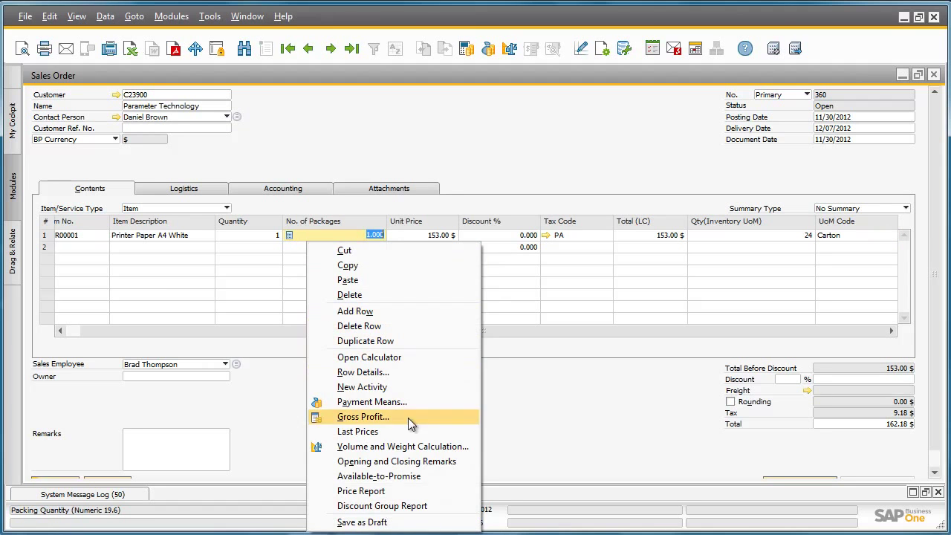
click(420, 472)
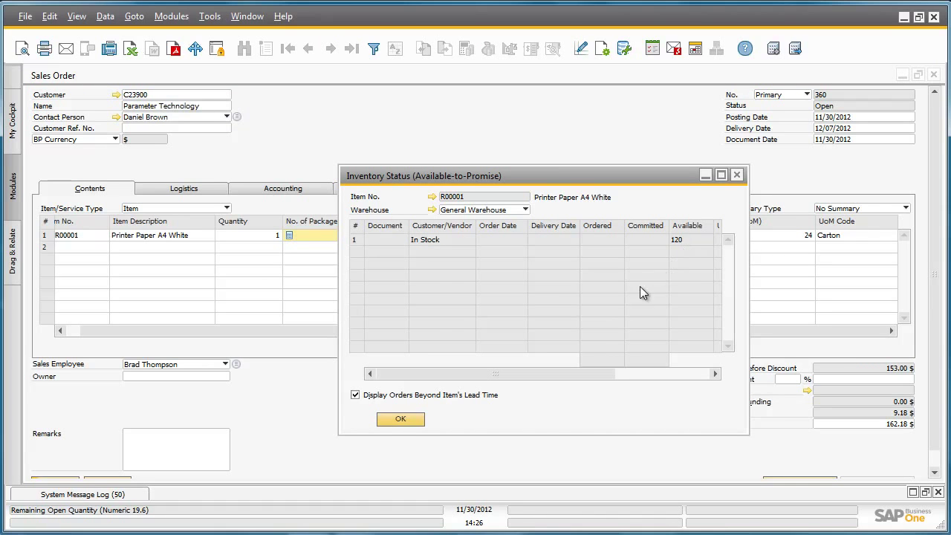
click(404, 418)
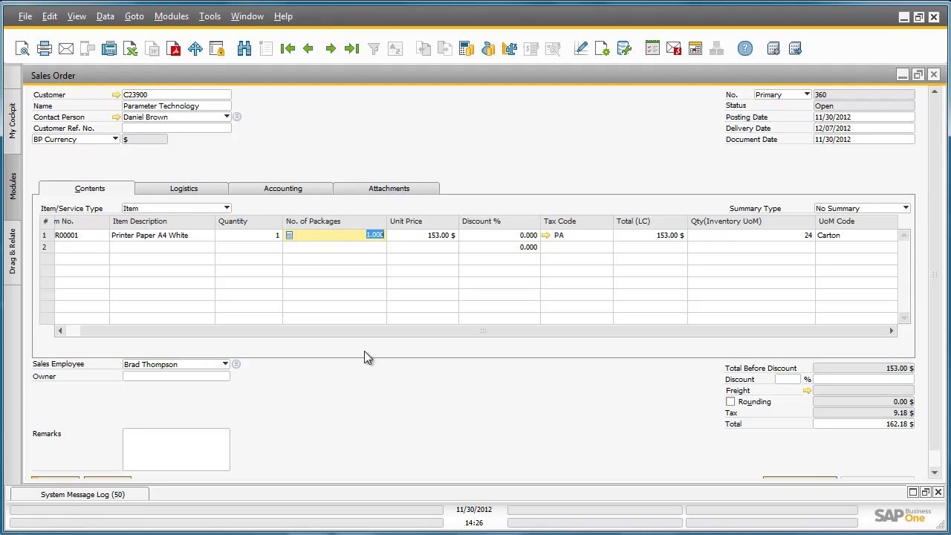
Review the Price Report for the printer paper row and the UoM prices behind its highlighted Regular Sales Price, then return to the order
right_click(303, 236)
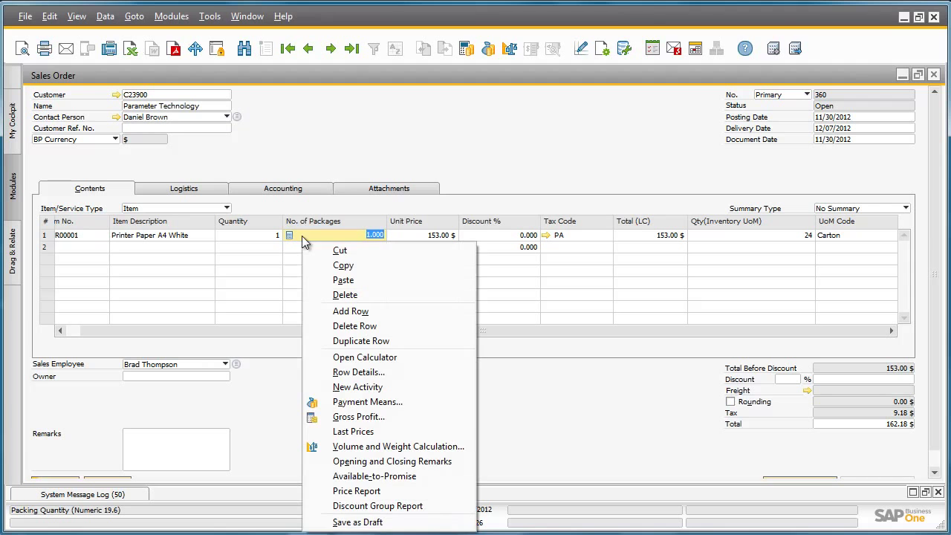
click(389, 490)
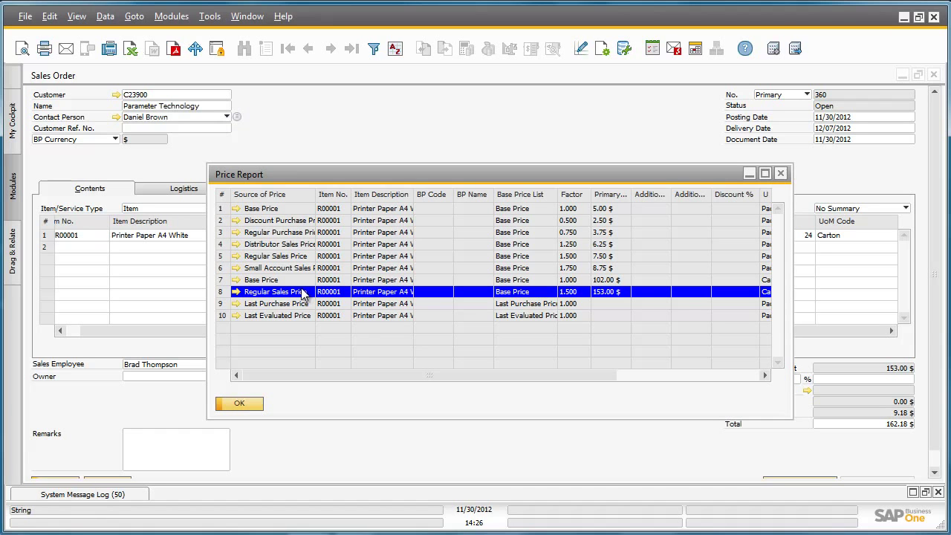
click(235, 291)
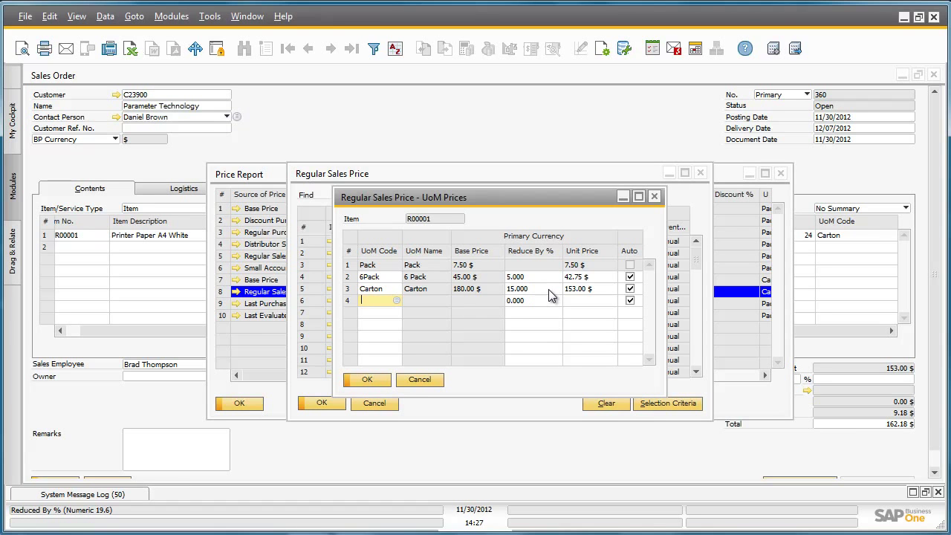
click(369, 380)
click(340, 401)
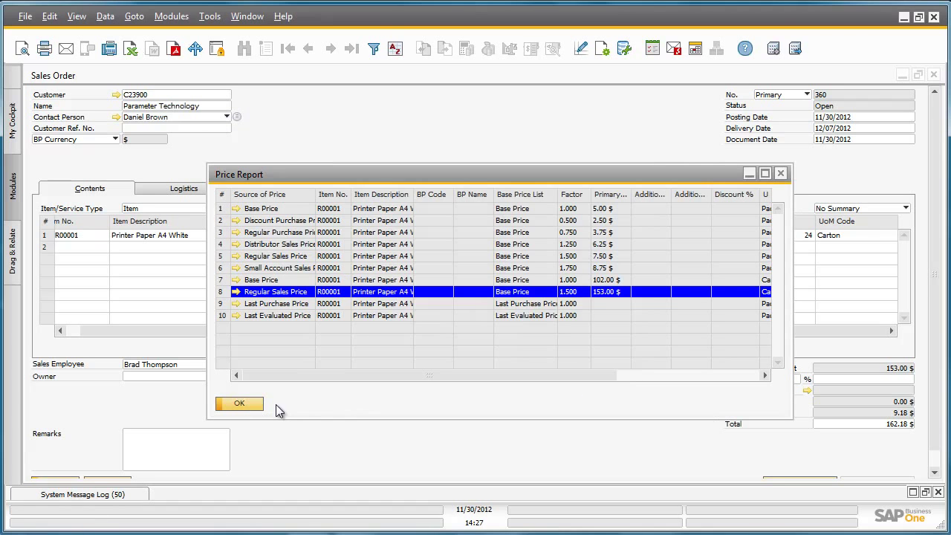
click(251, 407)
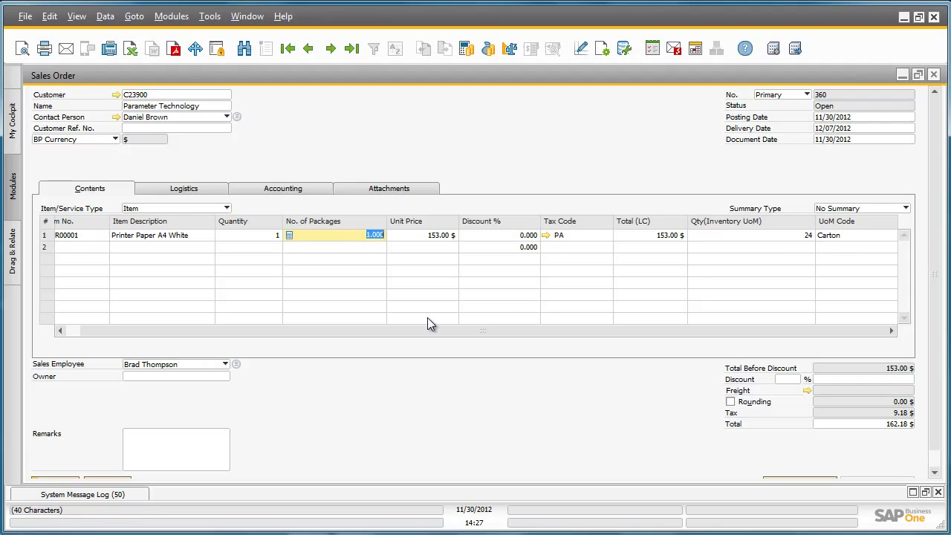
Open the printer paper's item master data and compare the sales UoM and package settings for Carton and 6Pack
drag(343, 334, 303, 331)
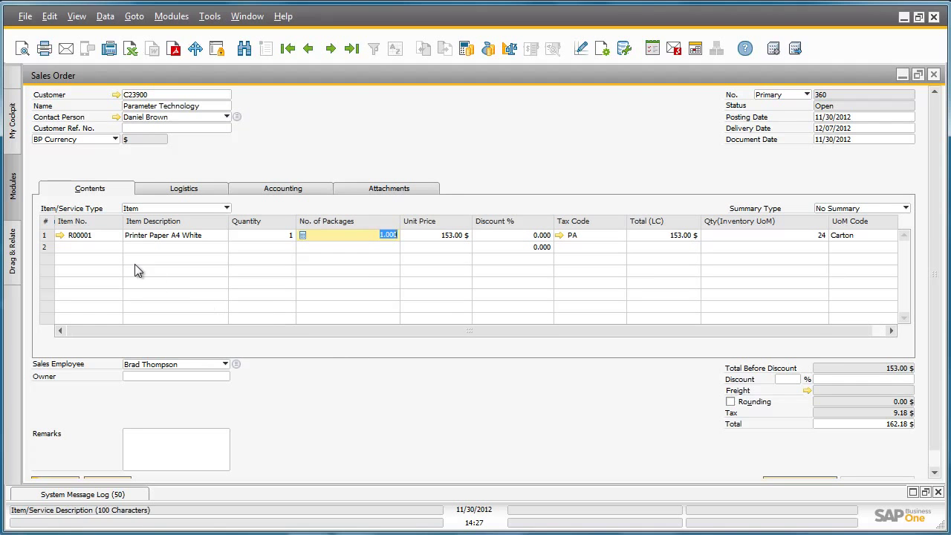
click(60, 234)
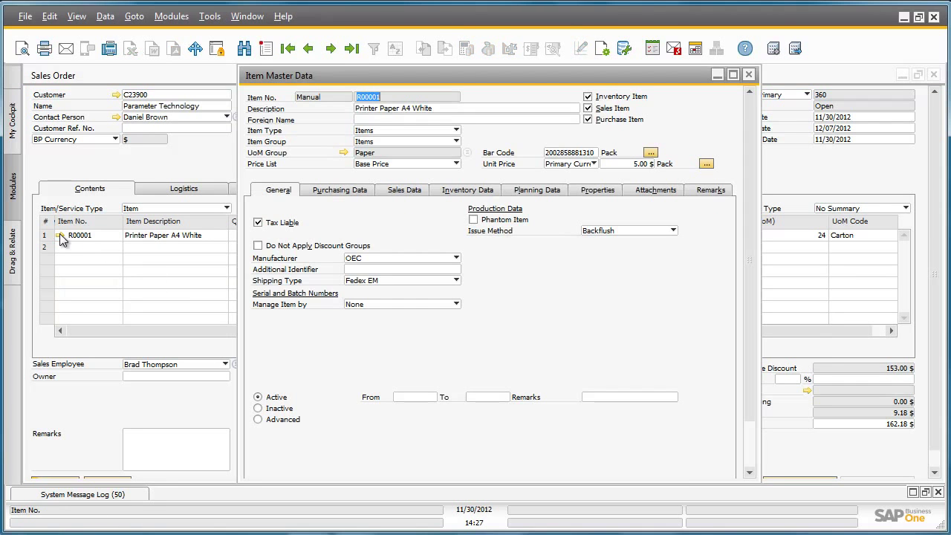
click(413, 191)
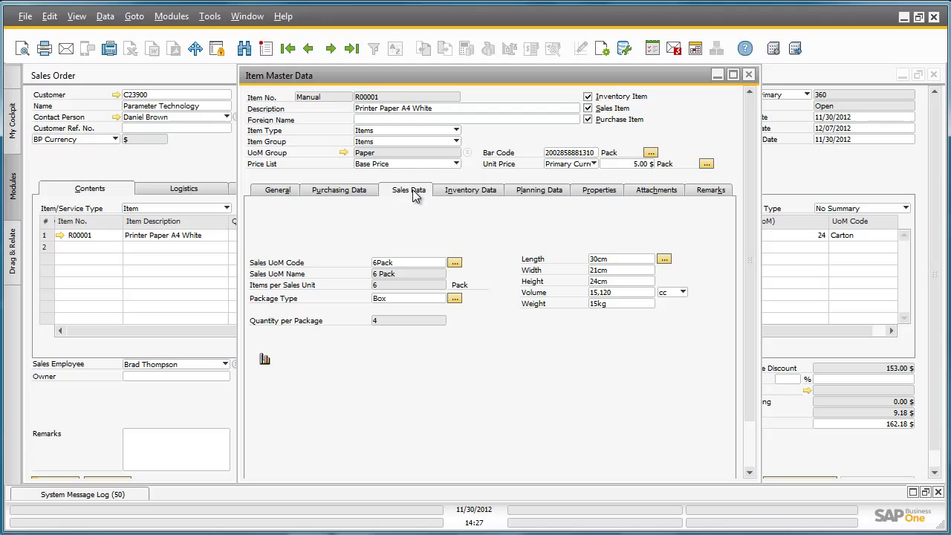
click(454, 264)
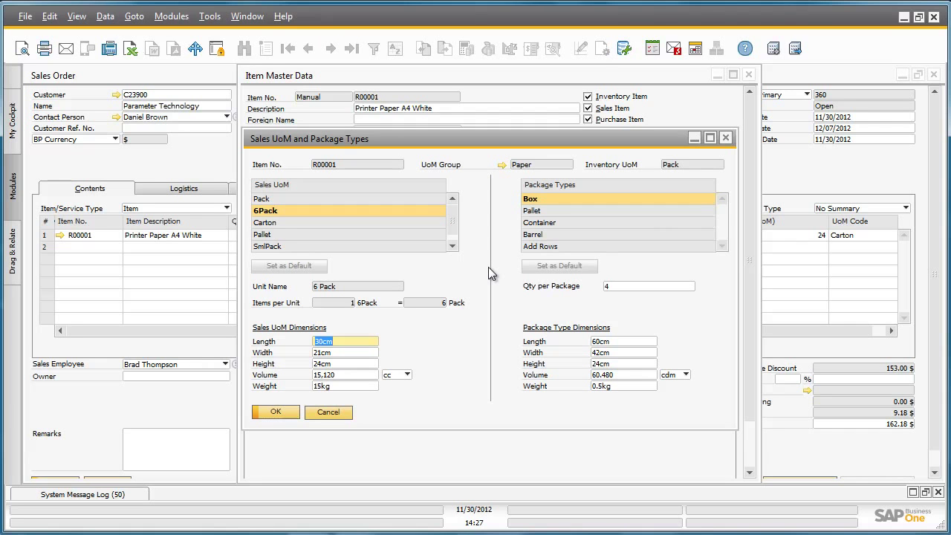
click(294, 223)
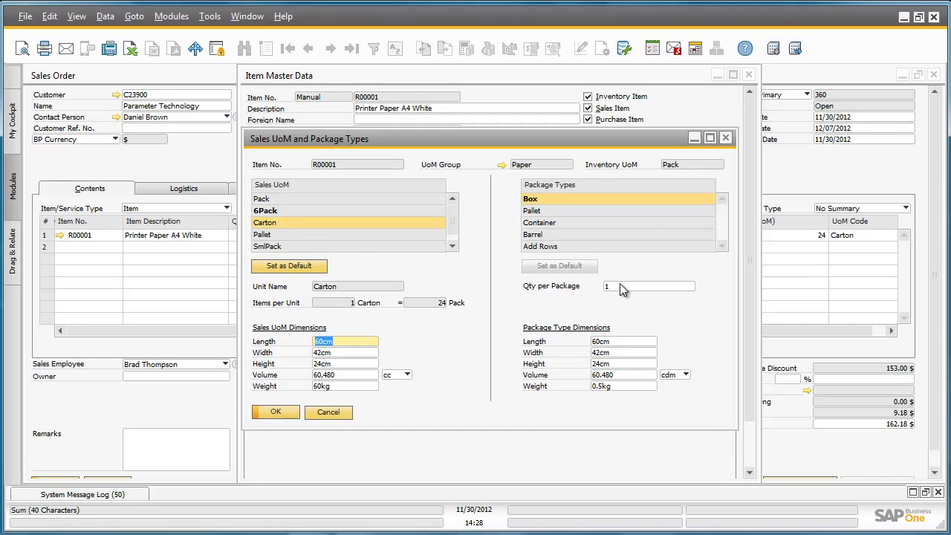
click(278, 212)
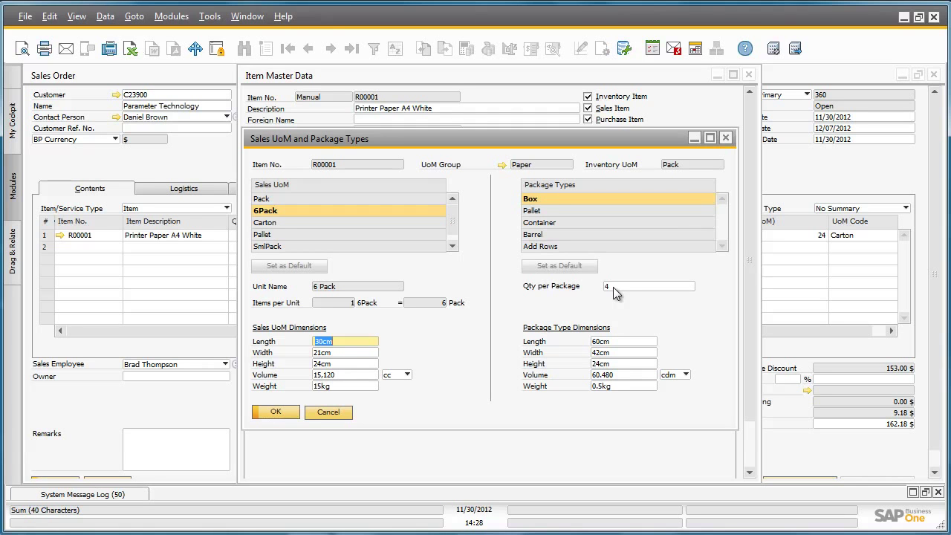
click(271, 409)
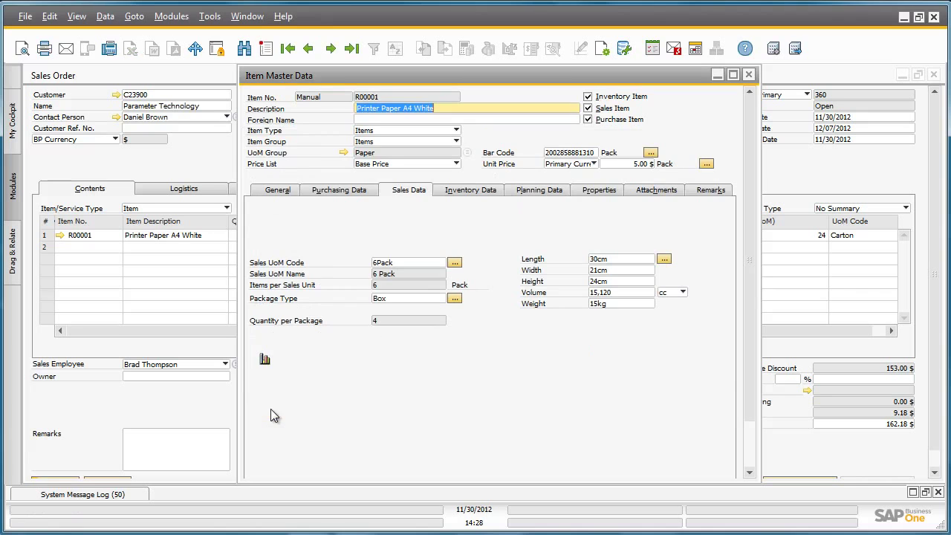
Review the printer paper's purchasing unit, package and dimension data, then close its item master record
click(355, 193)
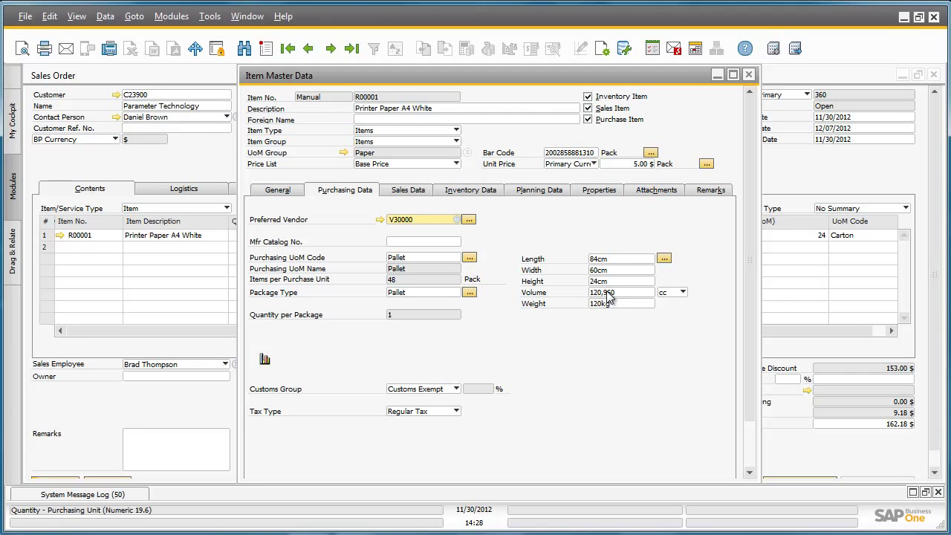
drag(749, 296, 744, 347)
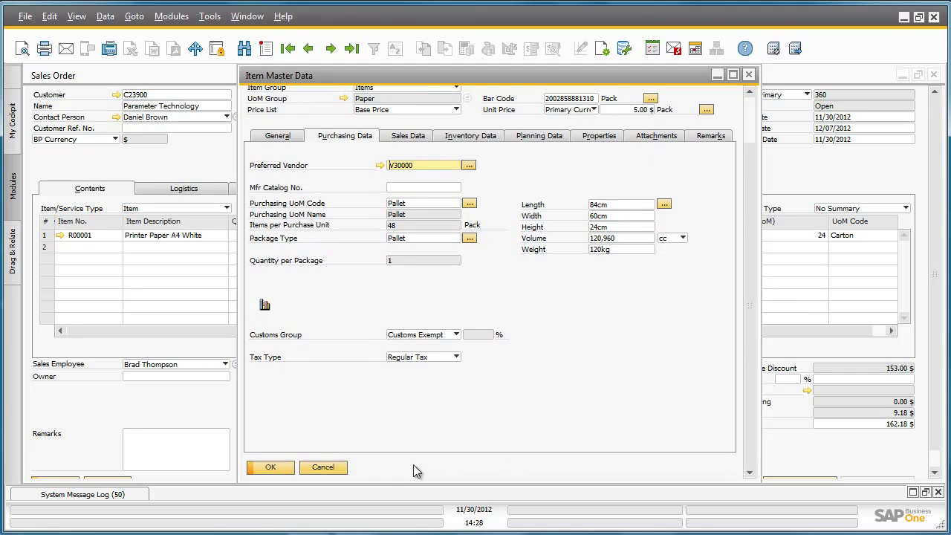
click(272, 465)
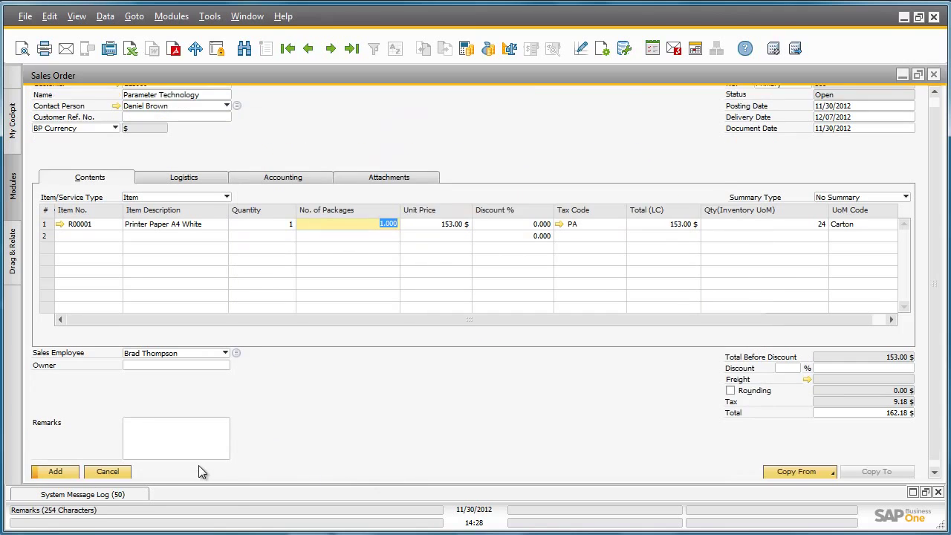
Add the sales order to the system and display the last saved sales order
click(57, 464)
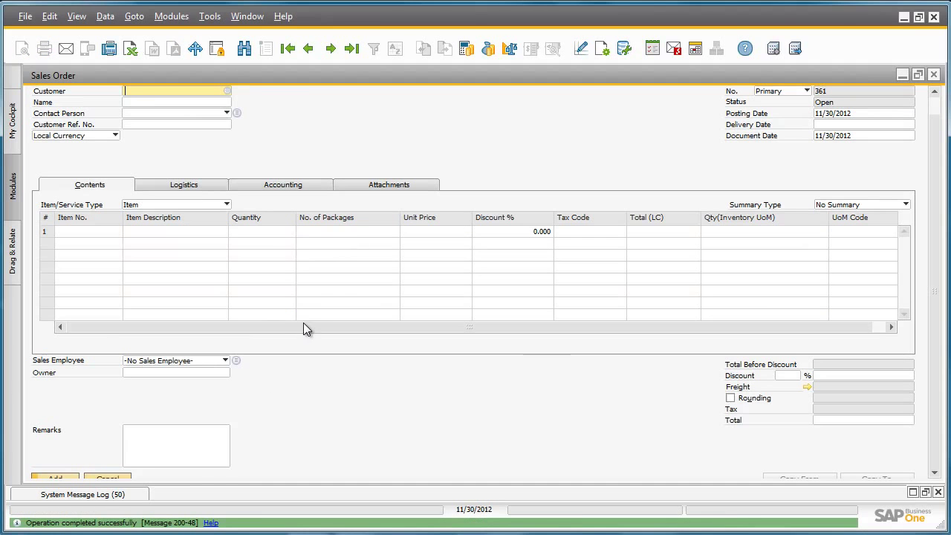
click(356, 52)
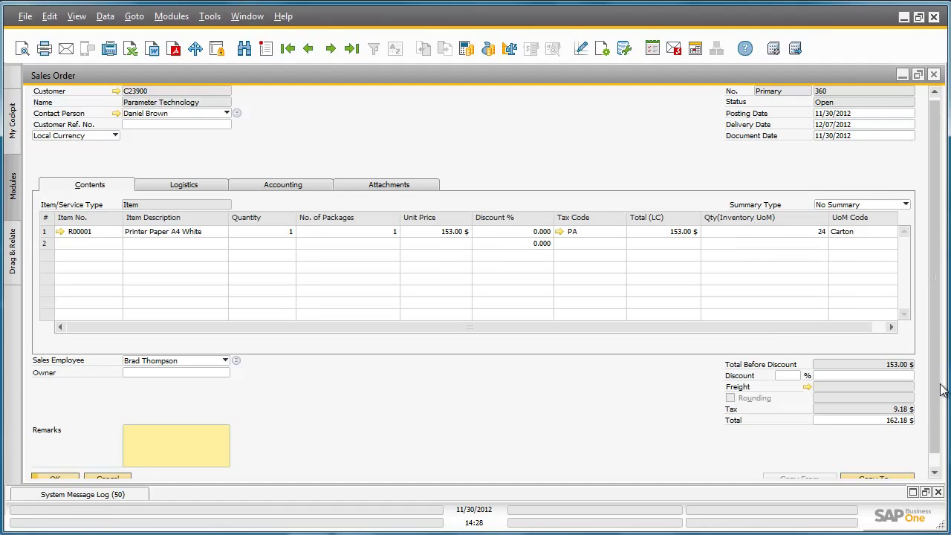
Copy the saved sales order to a new delivery document
scroll(939, 438, down, 1)
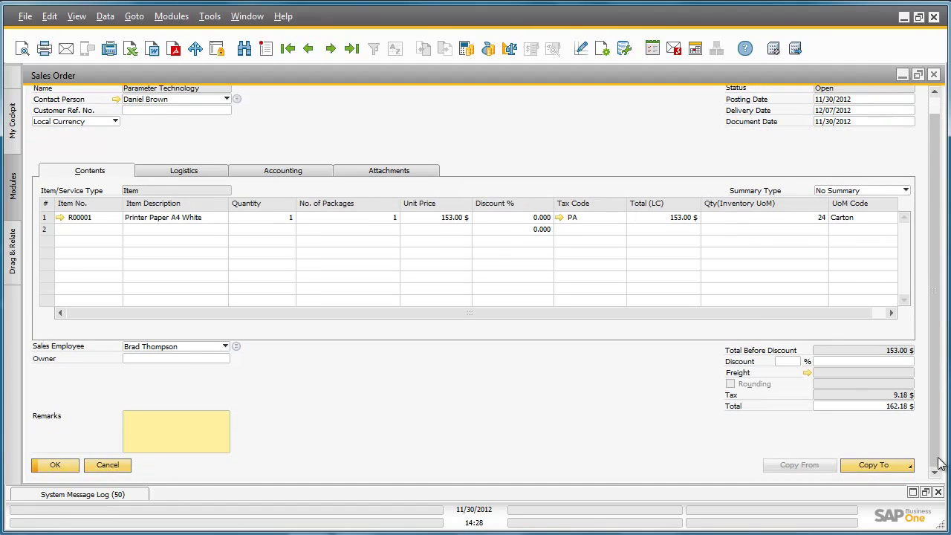
click(899, 465)
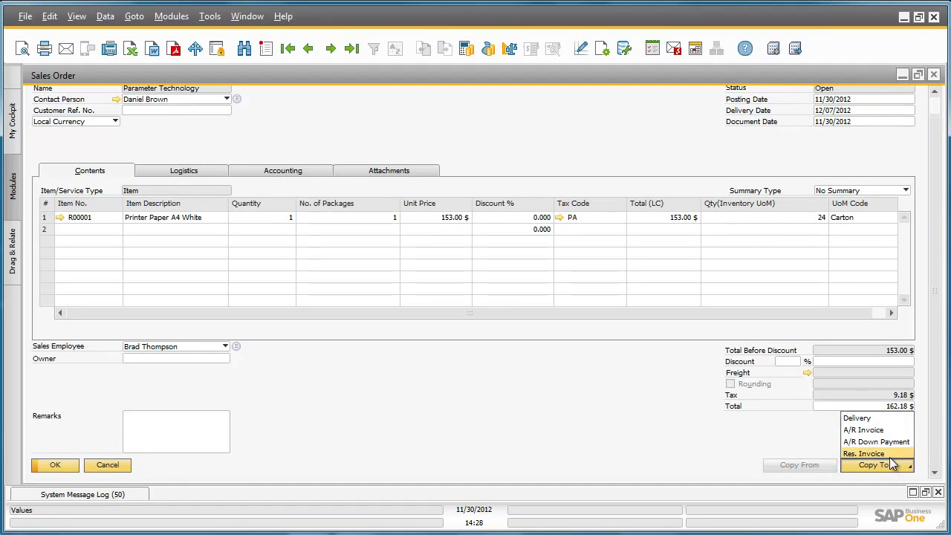
click(867, 420)
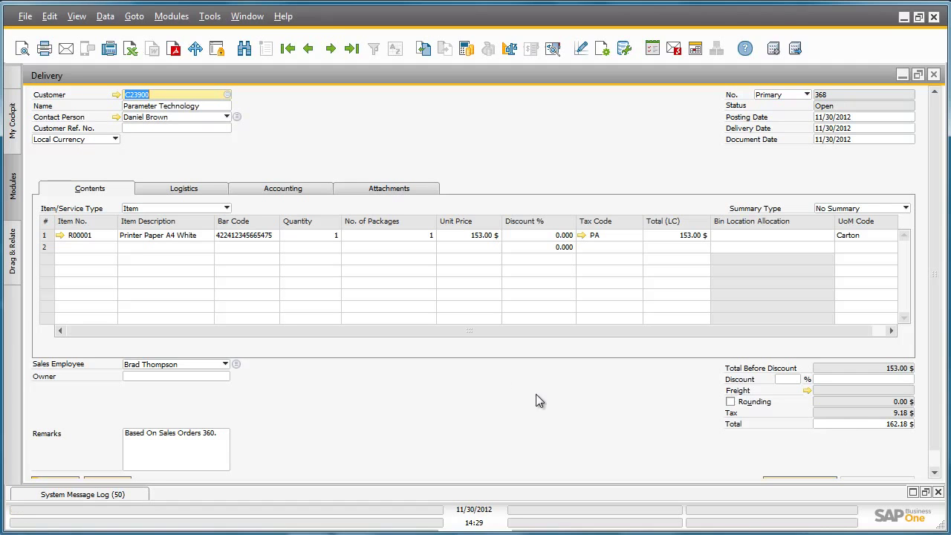
click(231, 249)
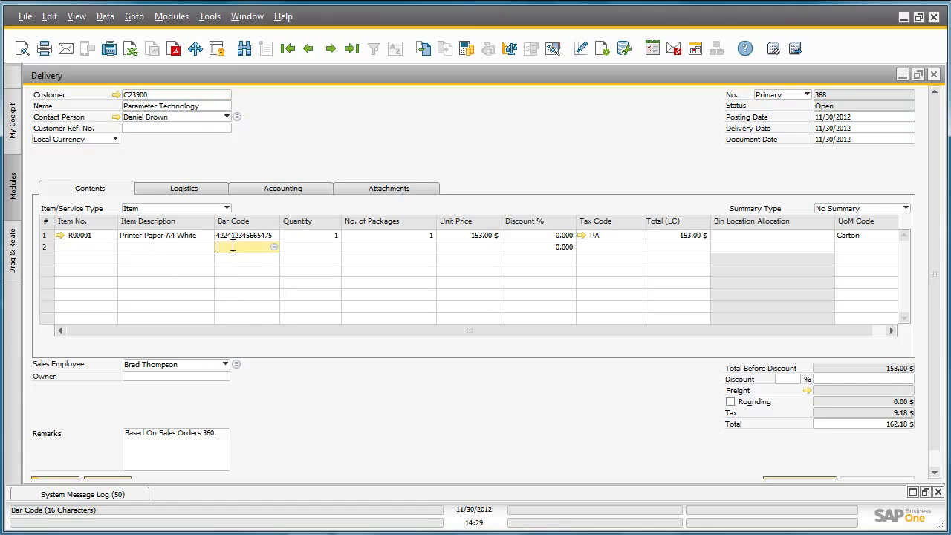
click(273, 247)
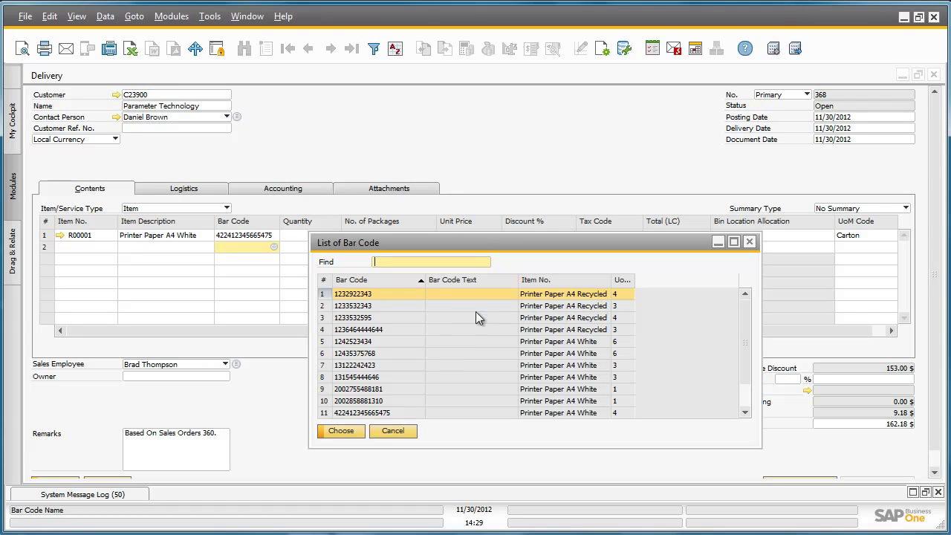
click(398, 305)
double_click(399, 305)
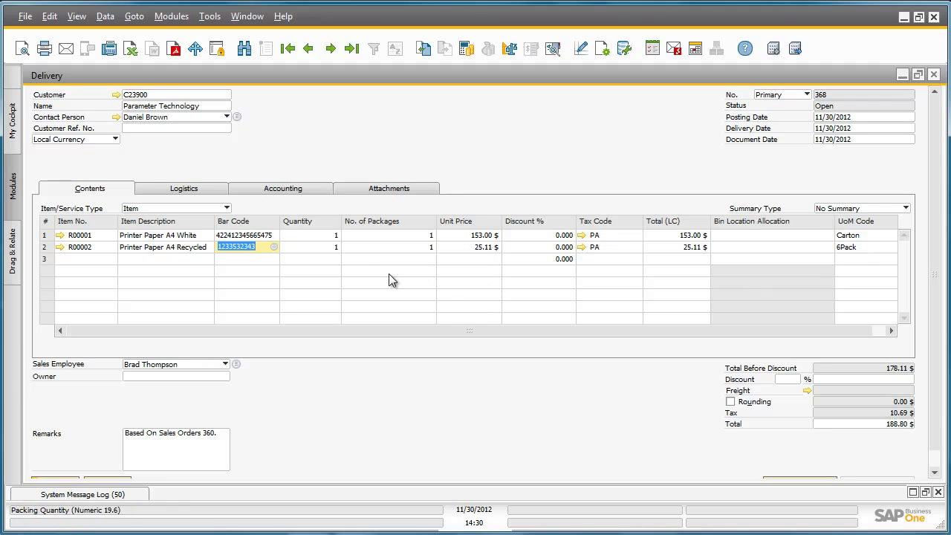
click(321, 247)
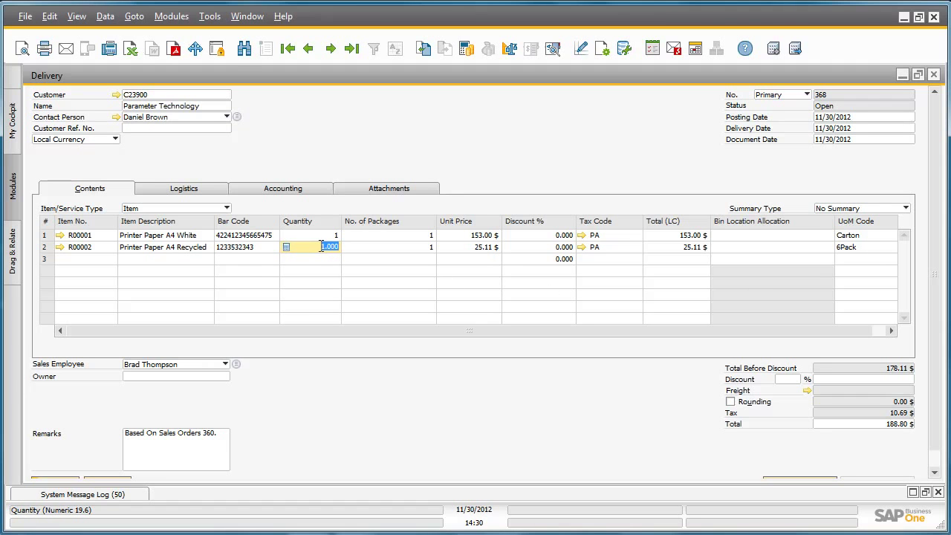
text(5)
key(Tab)
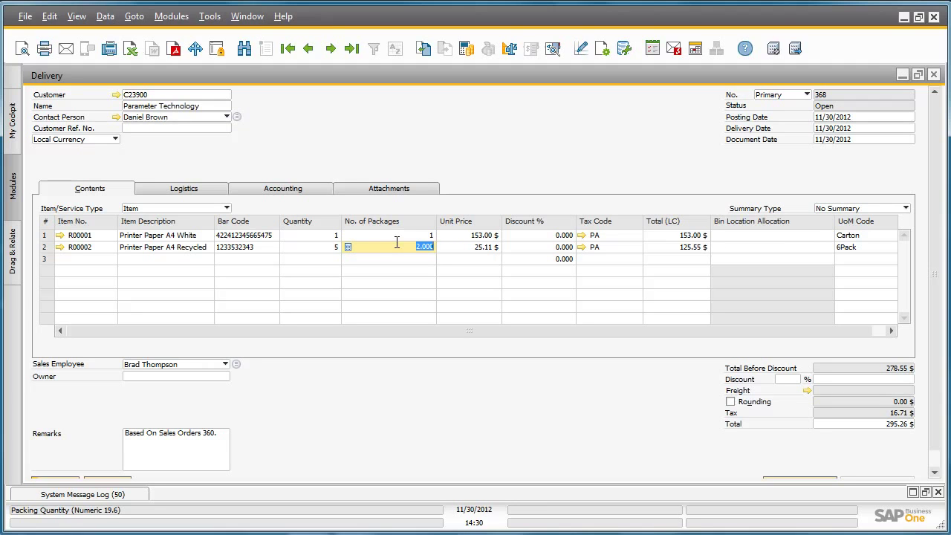
Review the Price Report for the recycled paper row and the UoM prices behind its highlighted Regular Sales Price, then return to the delivery
right_click(265, 249)
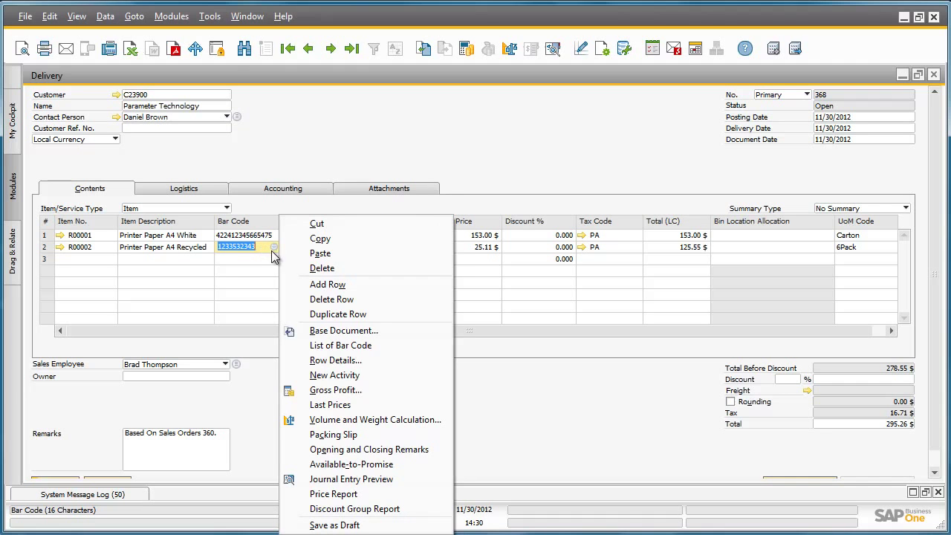
click(346, 493)
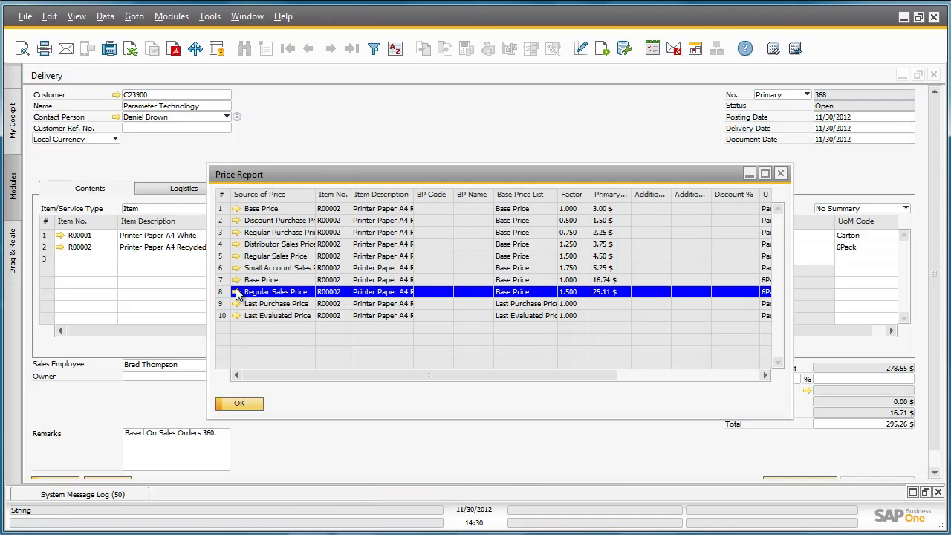
click(236, 292)
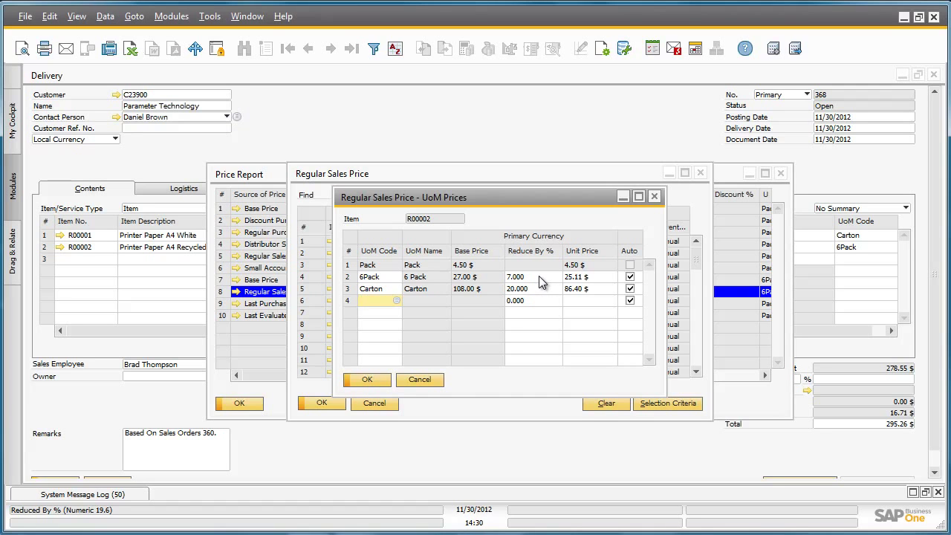
click(364, 381)
click(327, 404)
click(242, 408)
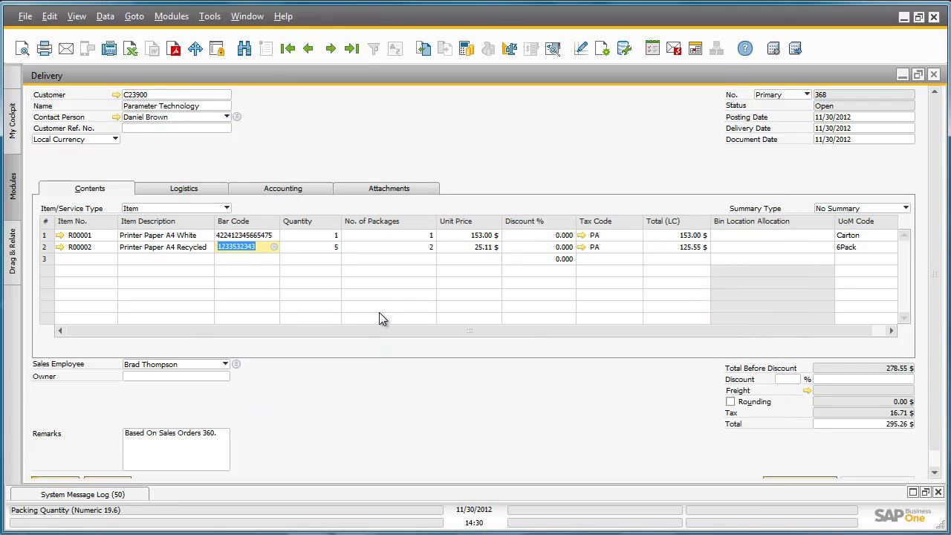
Open the delivery's packing slip and move all of items R00001 and R00002 into the package contents
right_click(358, 141)
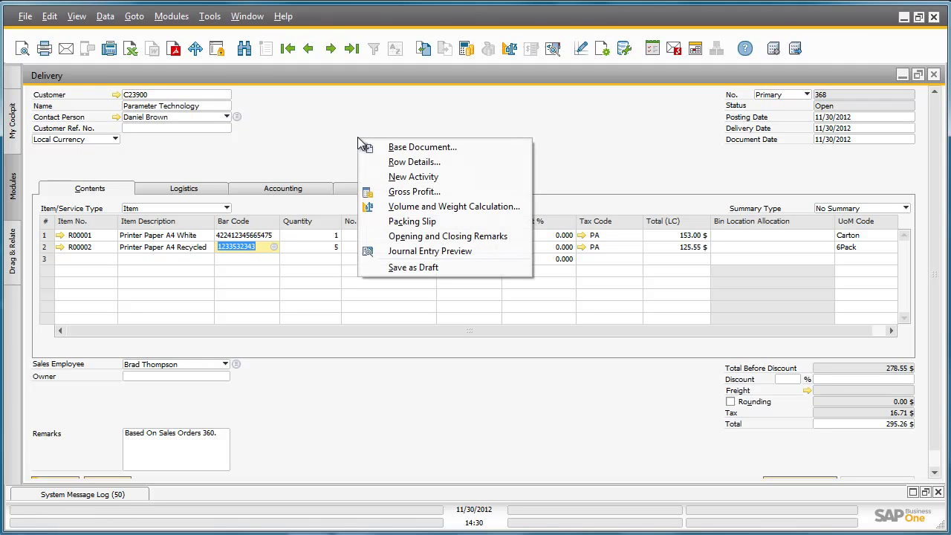
click(403, 222)
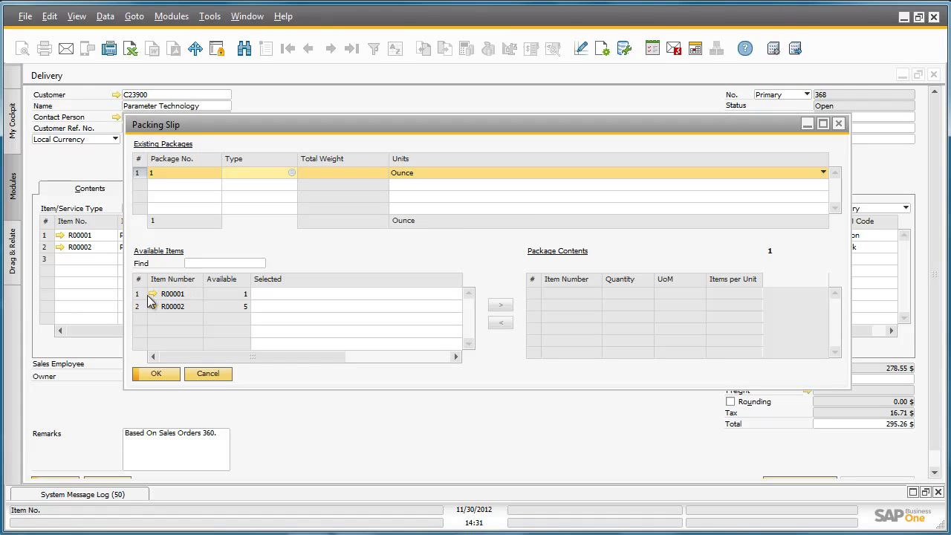
click(138, 296)
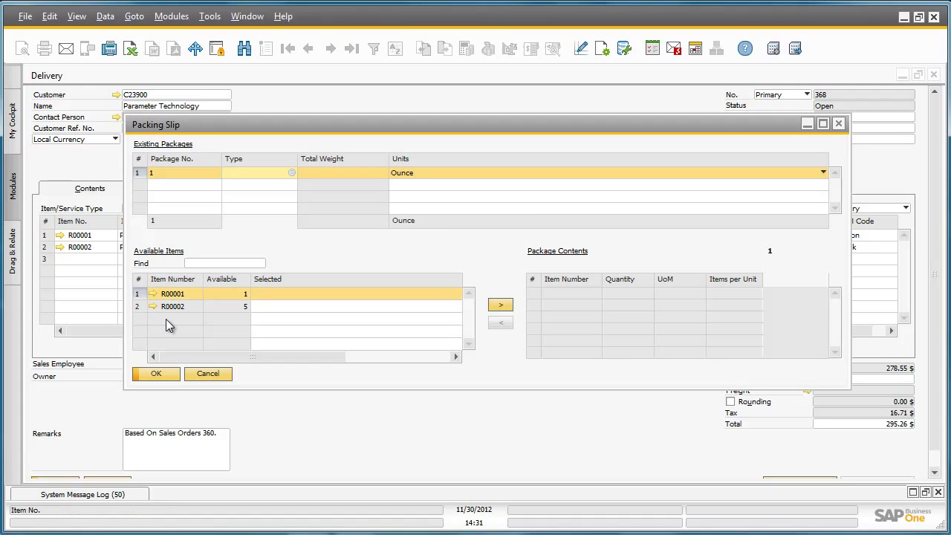
click(501, 305)
click(136, 293)
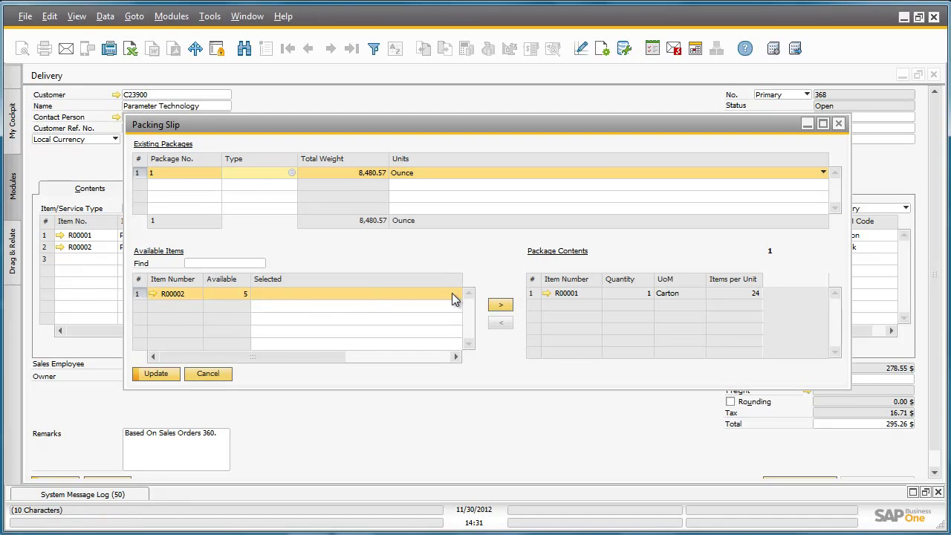
click(501, 305)
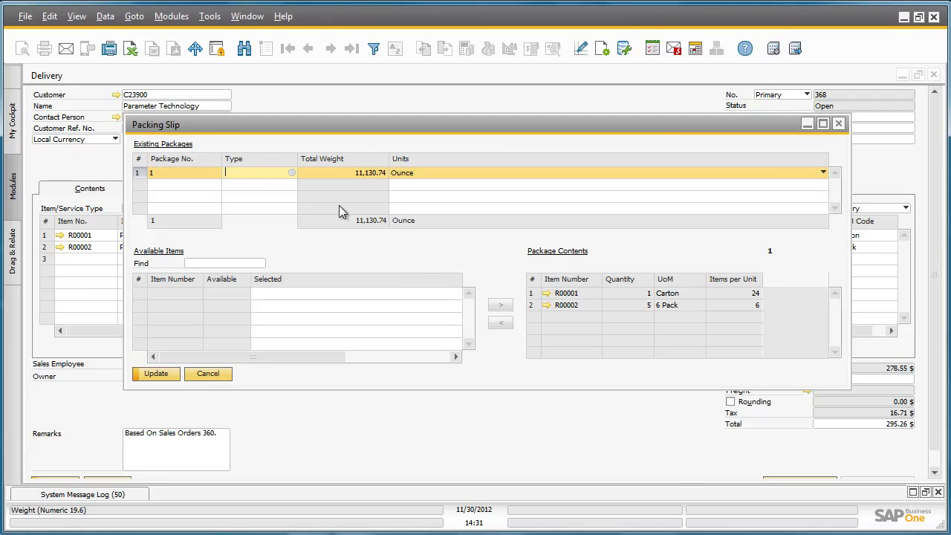
Set the package type to Box and the package number to 2, then save and close the packing slip
click(292, 172)
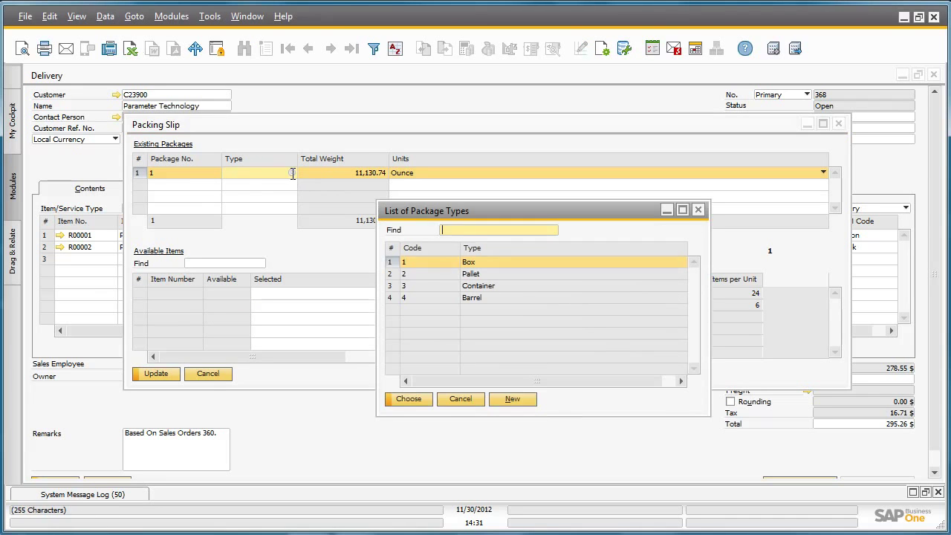
double_click(431, 262)
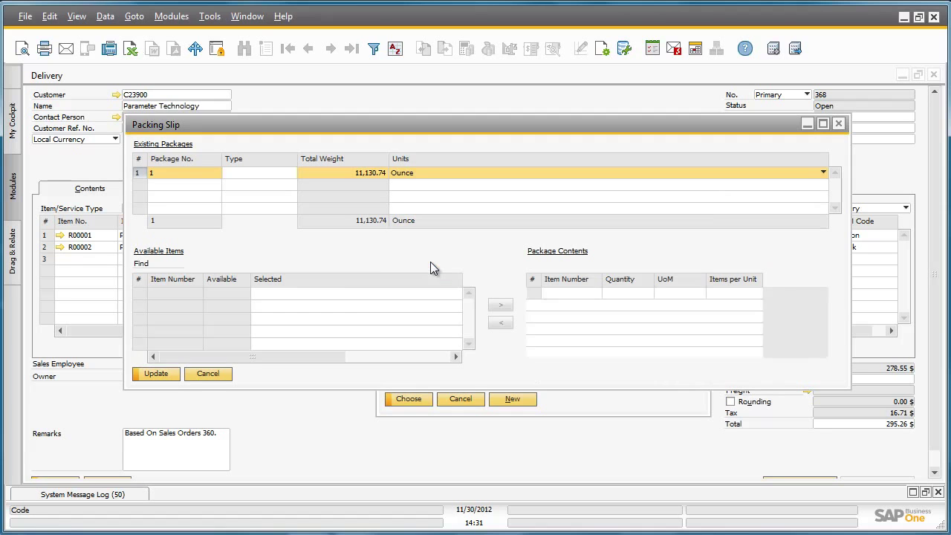
click(156, 172)
key(BackSpace)
text(2)
key(Tab)
click(162, 373)
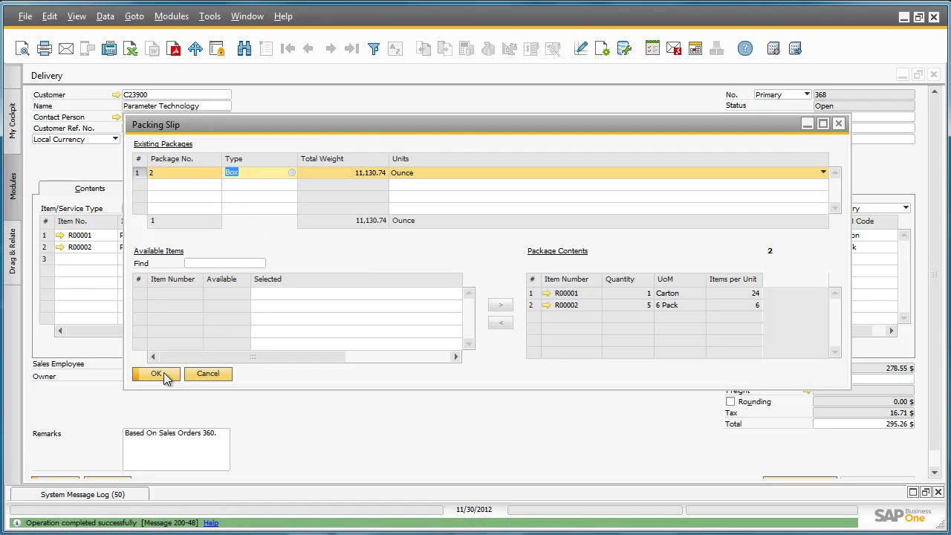
click(160, 371)
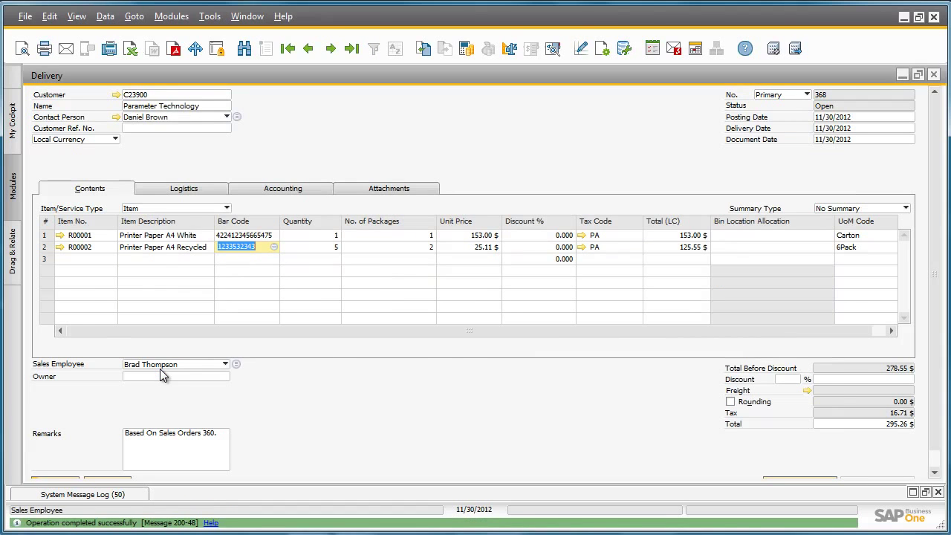
Add the delivery to the system, accepting that it becomes unchangeable, and display the last saved delivery
scroll(248, 427, down, 1)
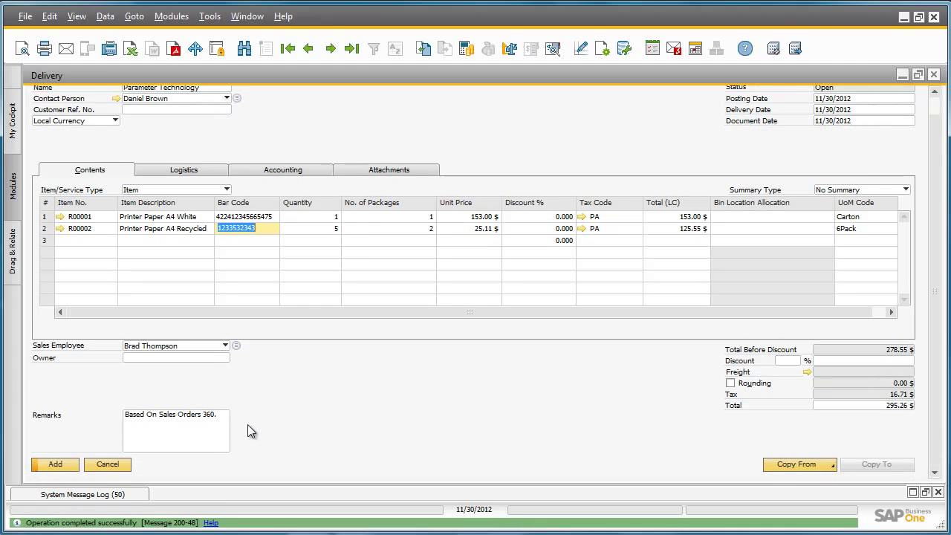
click(61, 465)
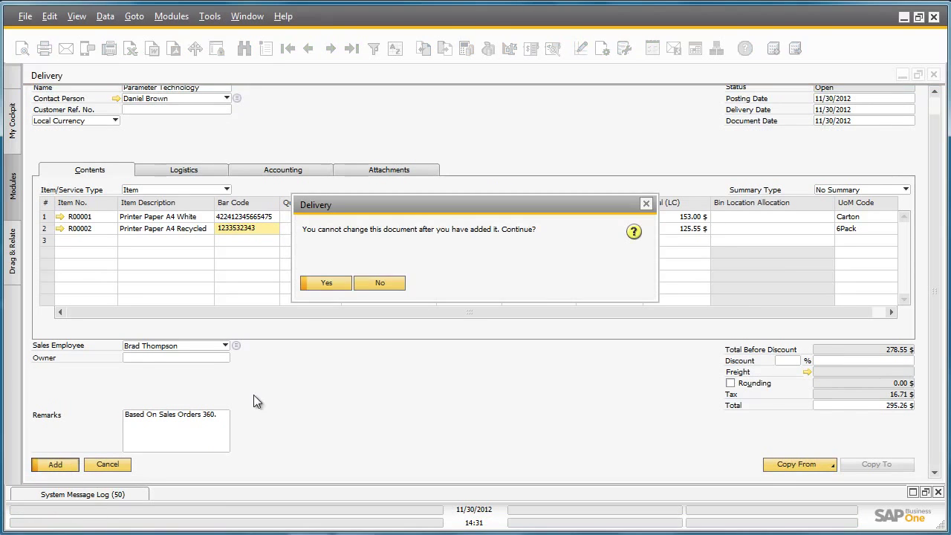
click(326, 282)
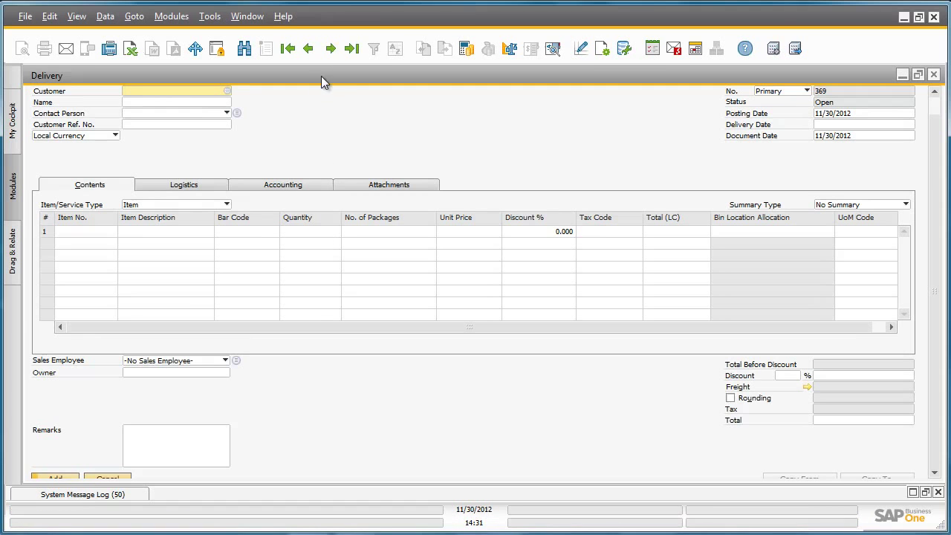
click(351, 48)
Open the saved delivery's packing slip, preview the packing list, and review its package type, weights and item quantities
right_click(342, 125)
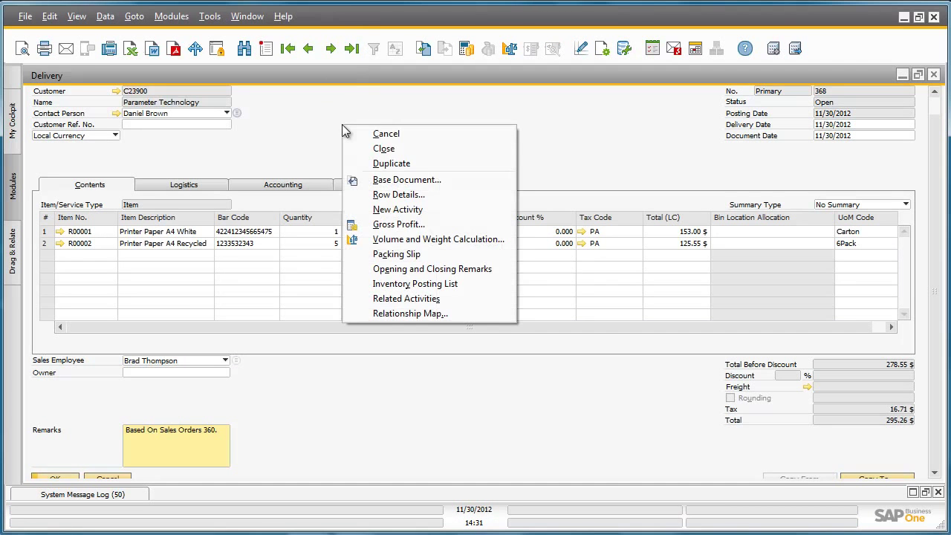
click(414, 254)
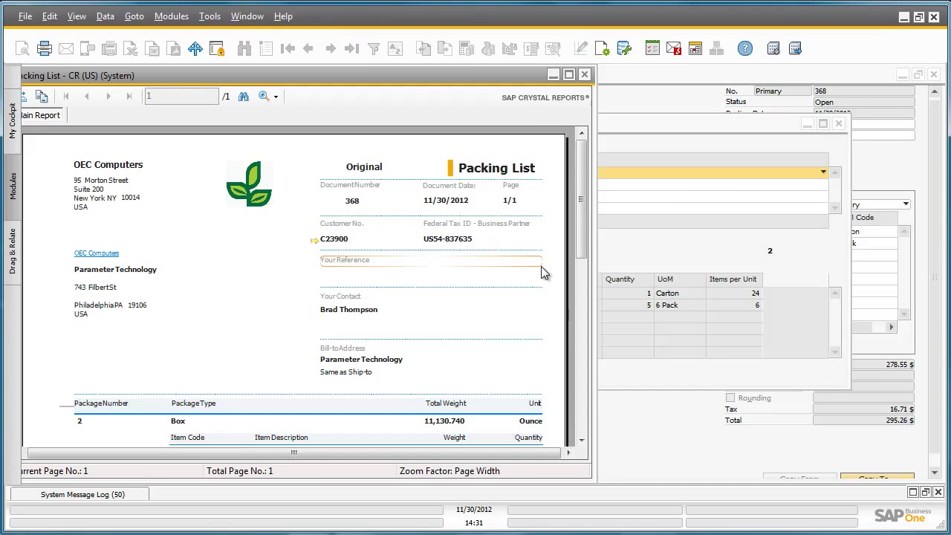
drag(581, 256, 585, 271)
drag(591, 281, 590, 278)
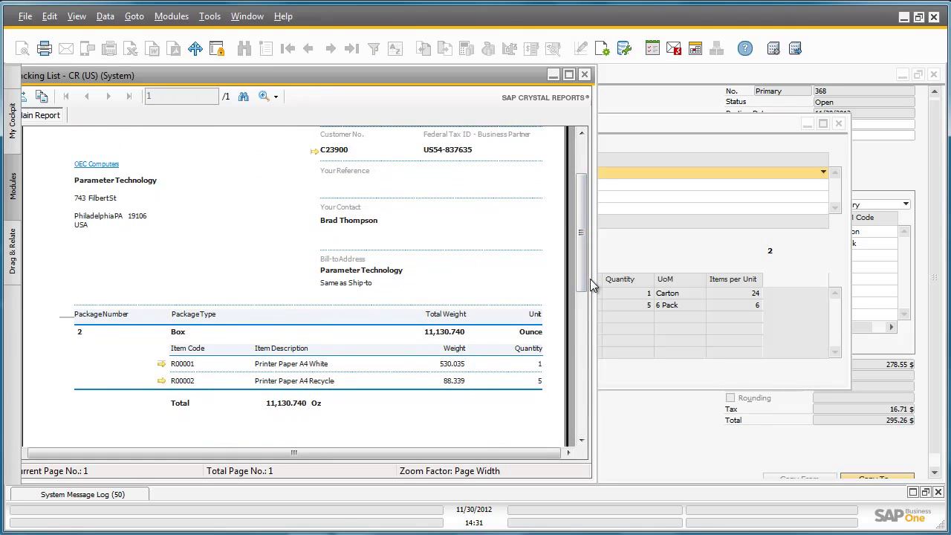